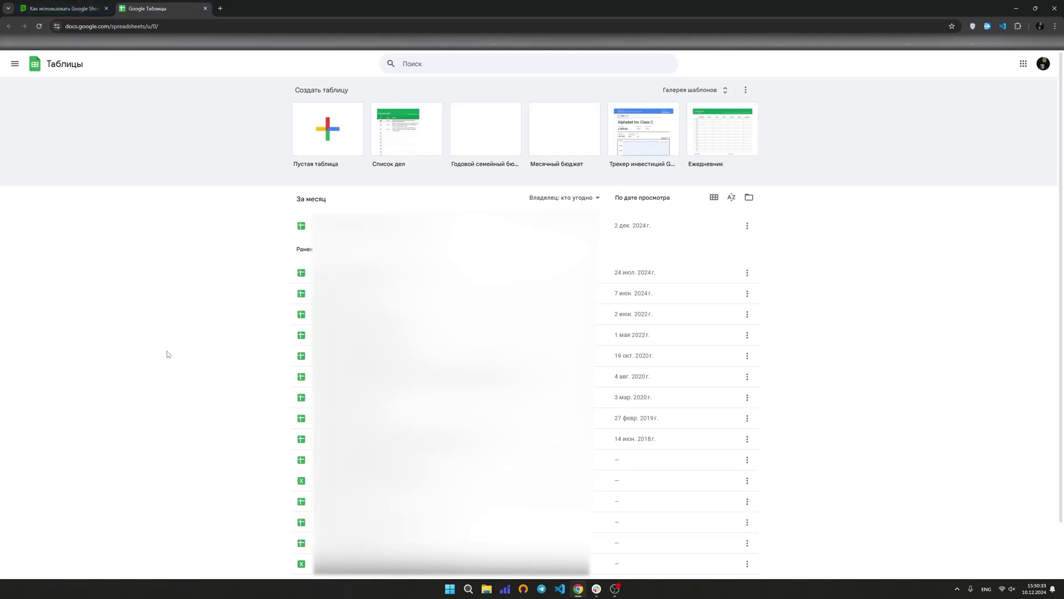
- Create a new blank Google spreadsheet to hold the 15 chat IDs and the promotion message
click(318, 126)
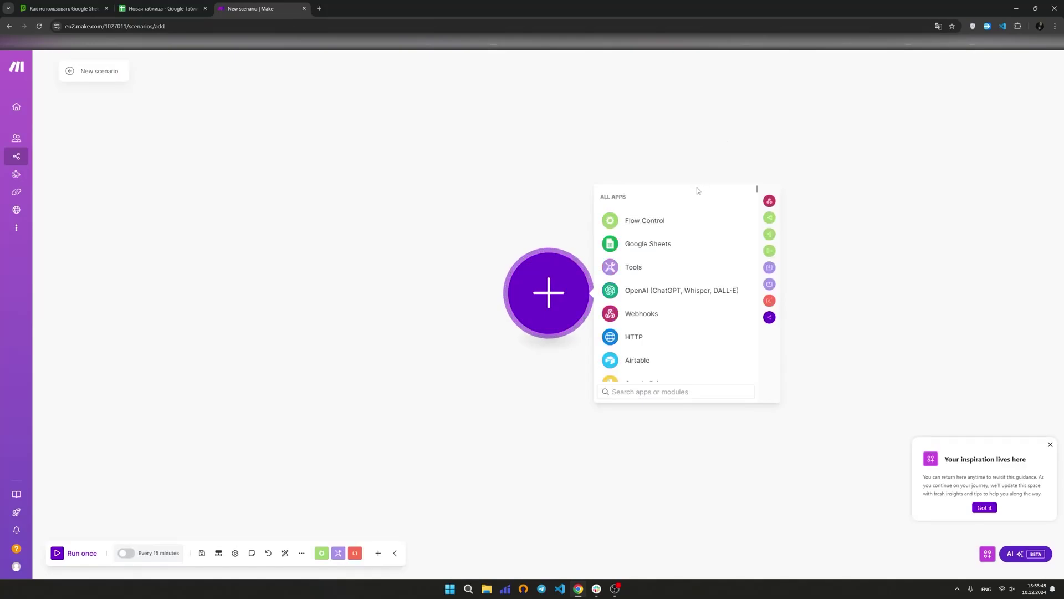
- Add a Google Sheets Get Range Values module and connect it by signing in with Google
click(646, 248)
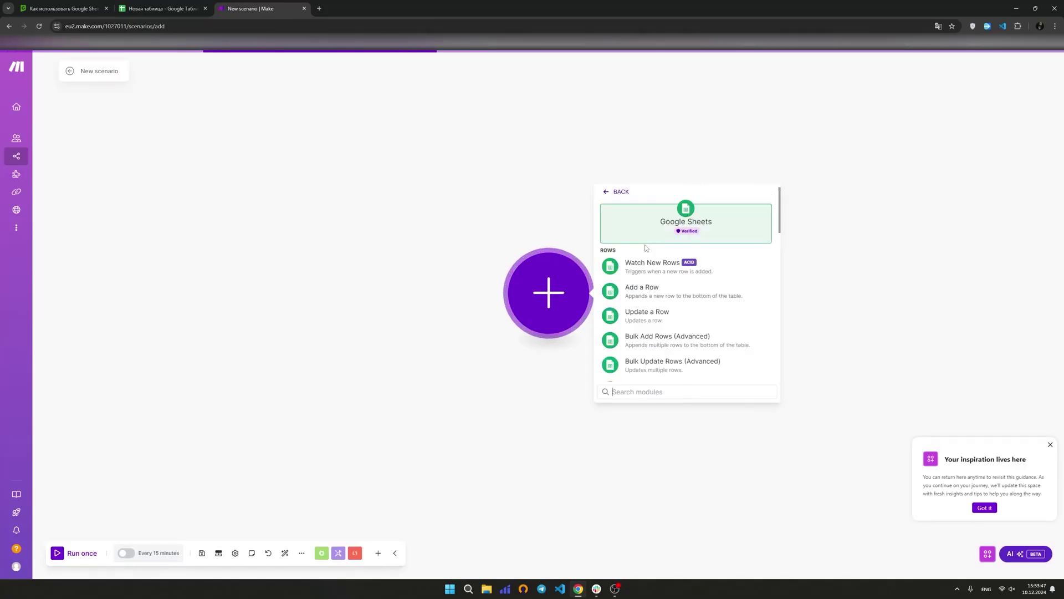
text(get)
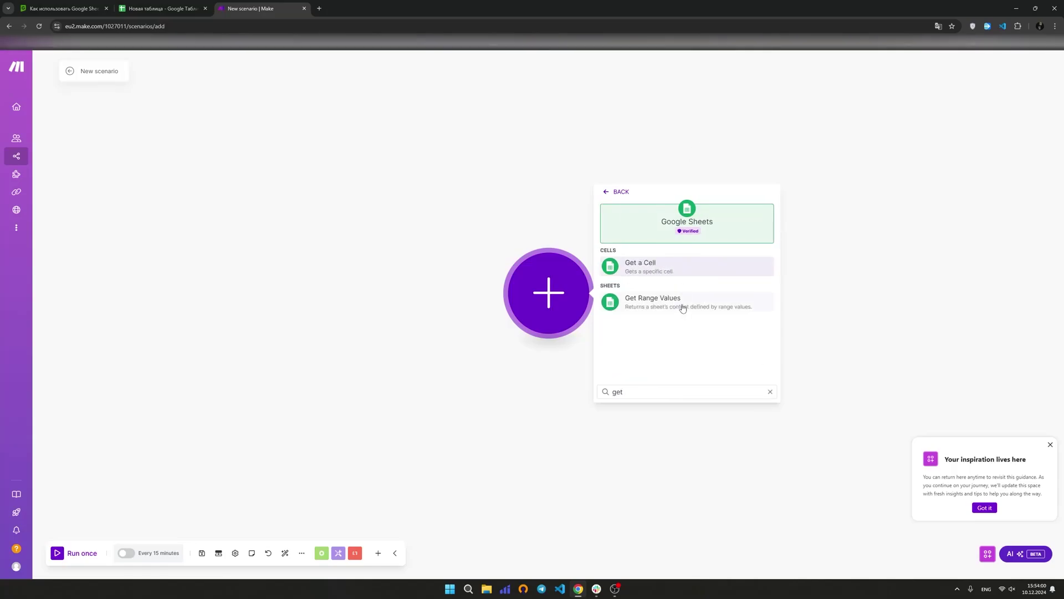
click(683, 308)
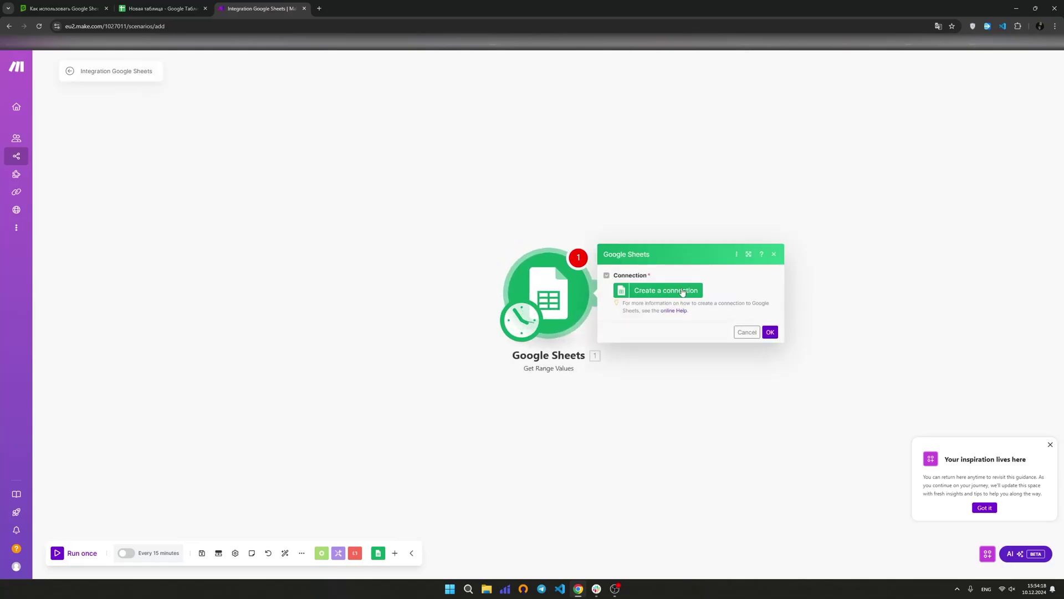
click(682, 293)
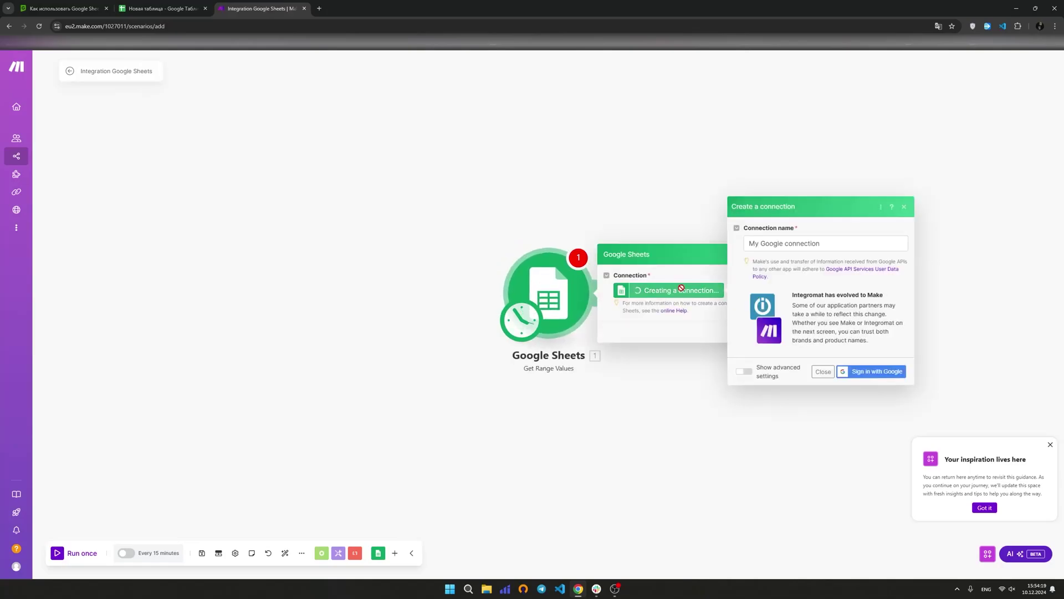
click(860, 373)
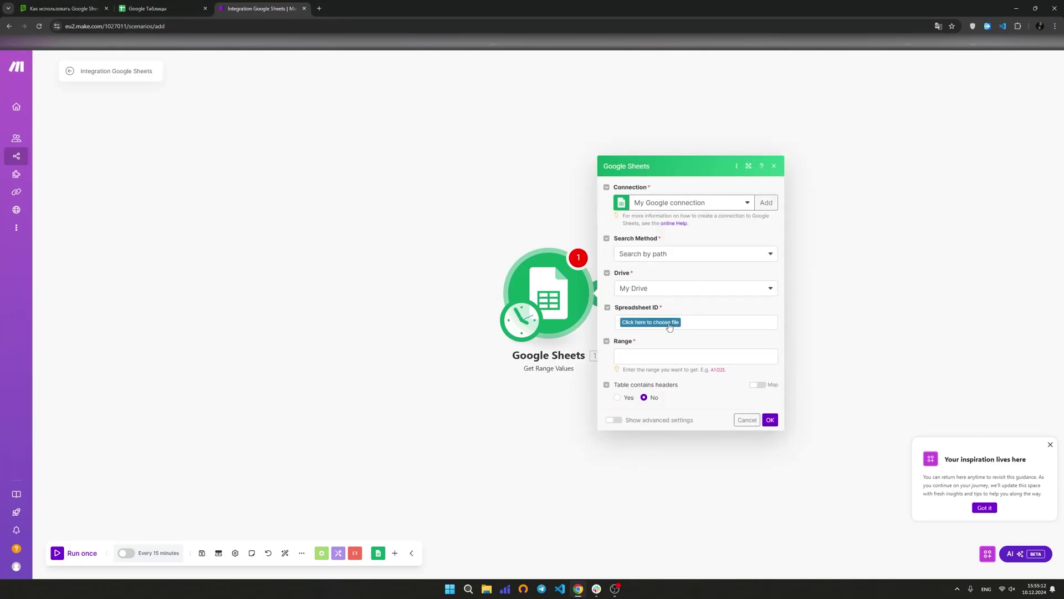
- Point Get Range Values at spreadsheet Новая таблица, sheet Лист1, range A2:B, and save
click(662, 322)
click(659, 349)
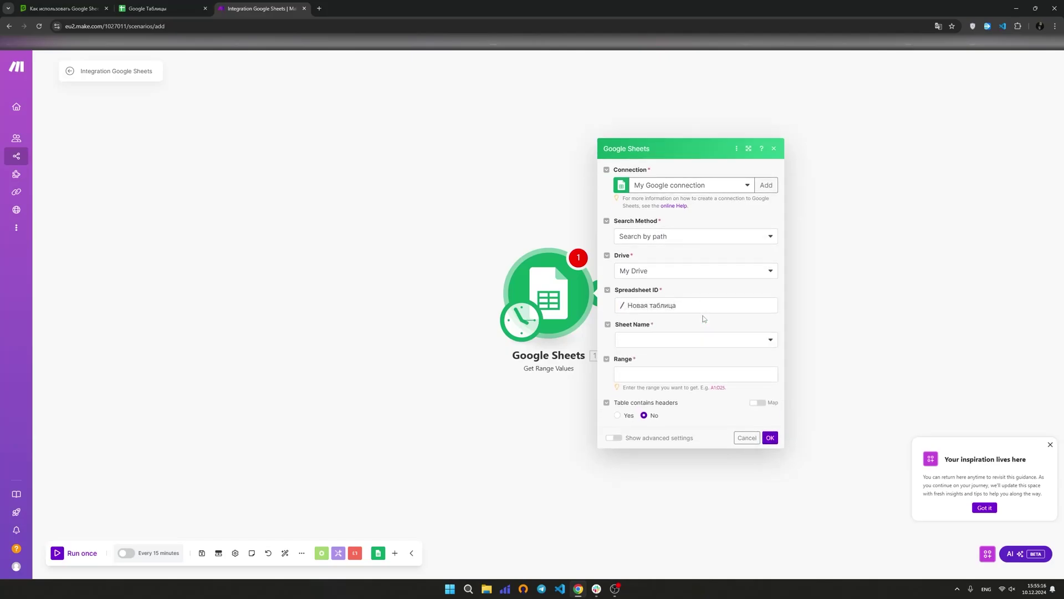
click(684, 340)
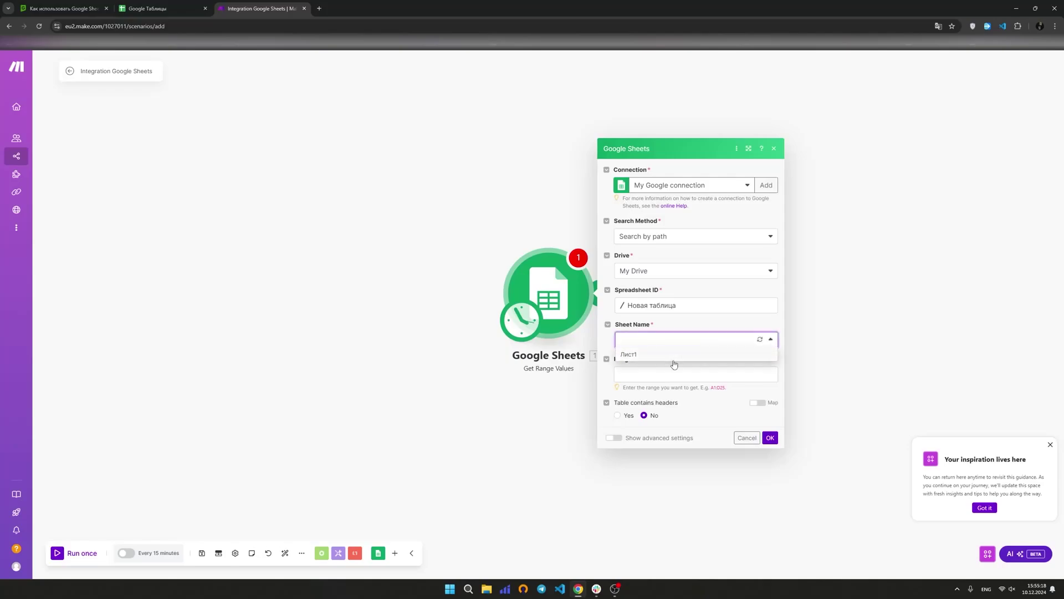
click(675, 361)
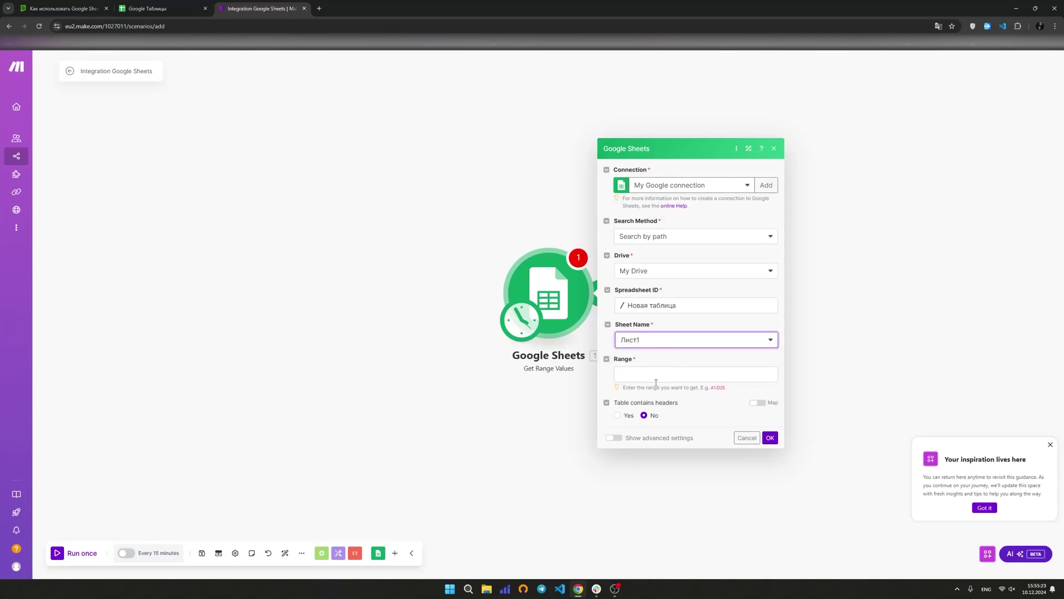
click(656, 380)
text(A2)
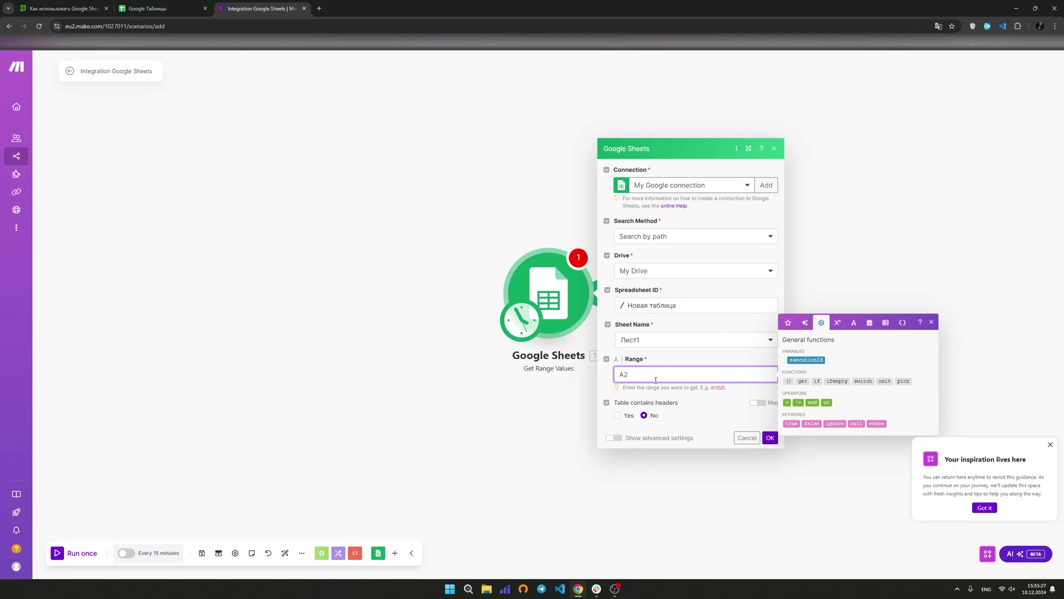
text(:B)
click(770, 438)
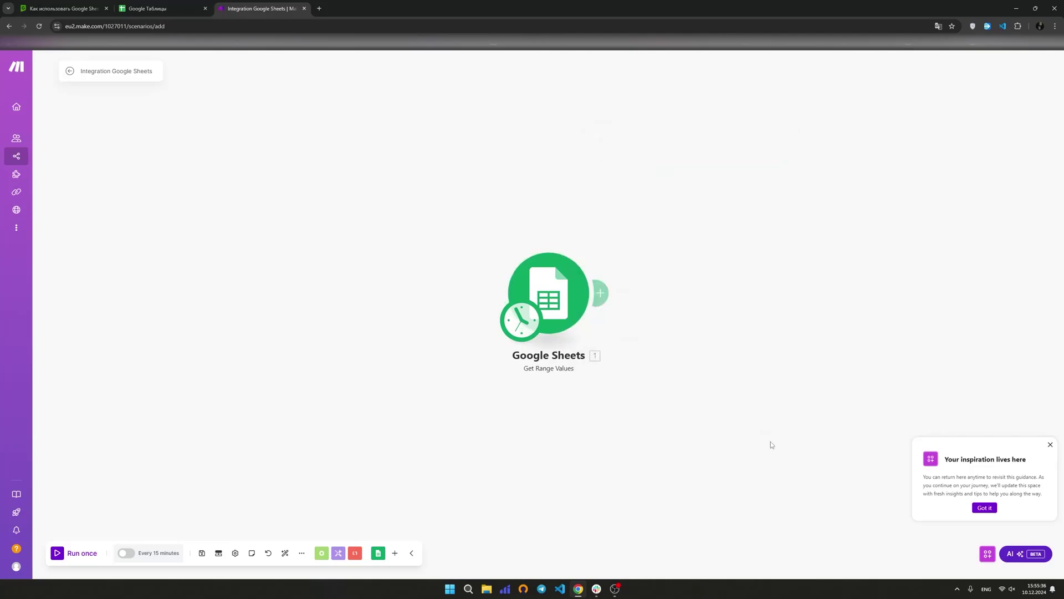
- Run the scenario once and close the returned bundles panel
click(63, 556)
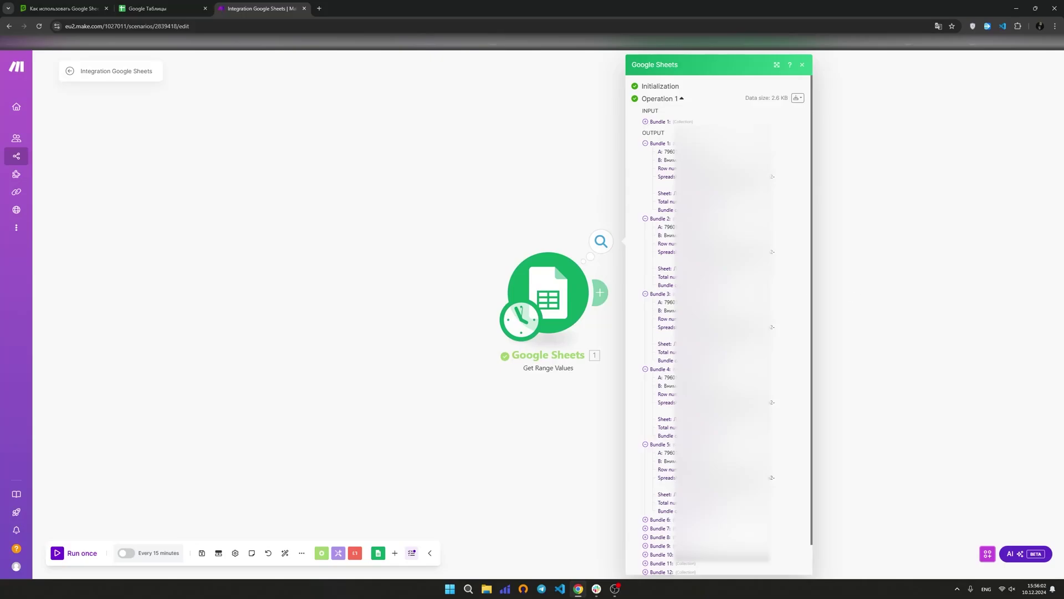
click(802, 66)
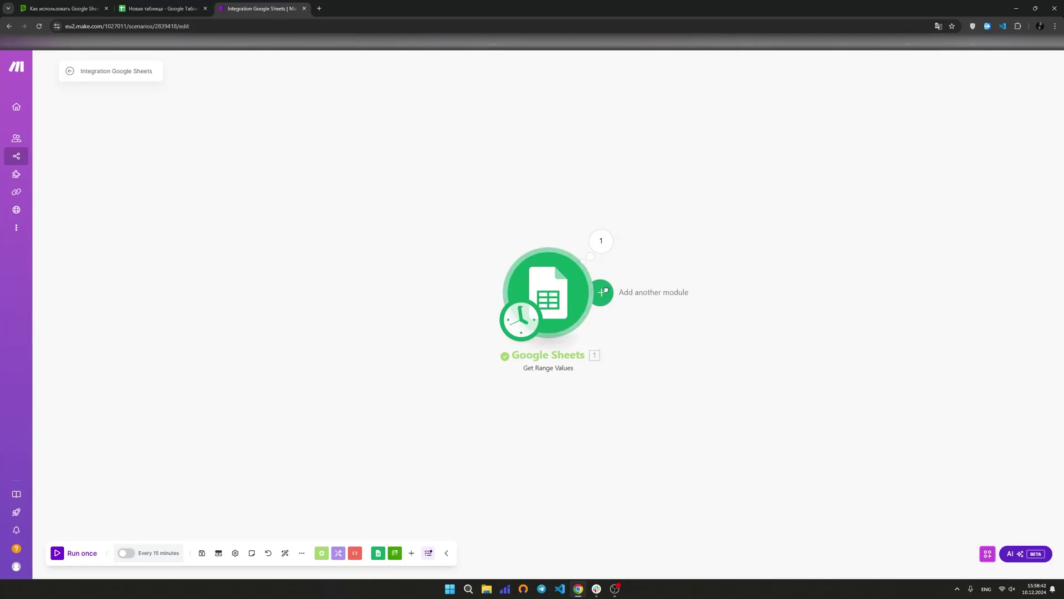
- Add a Green API Send Message module after the Google Sheets module
click(600, 292)
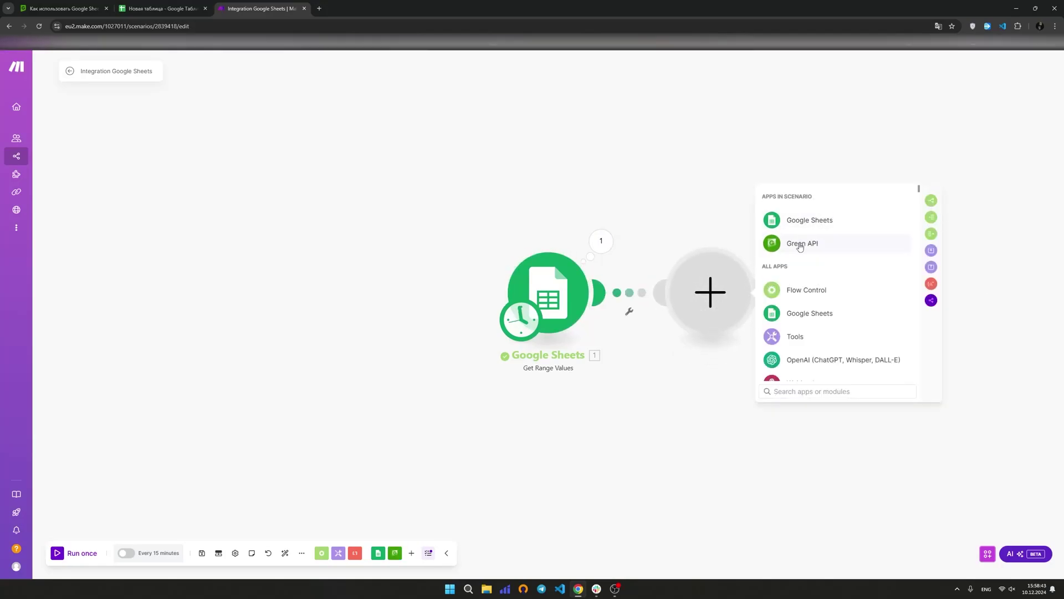
click(800, 245)
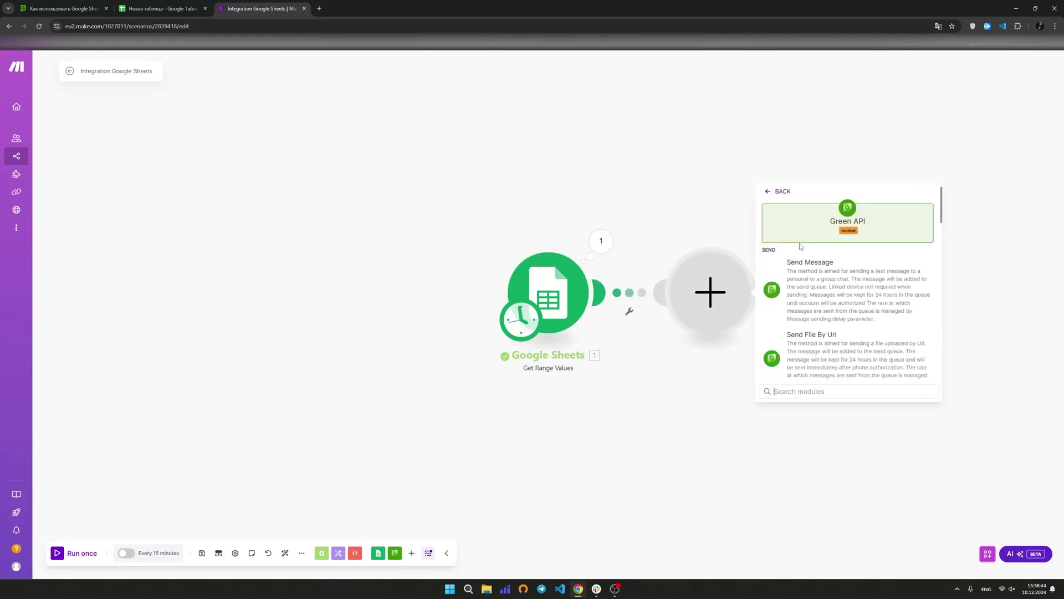
click(821, 289)
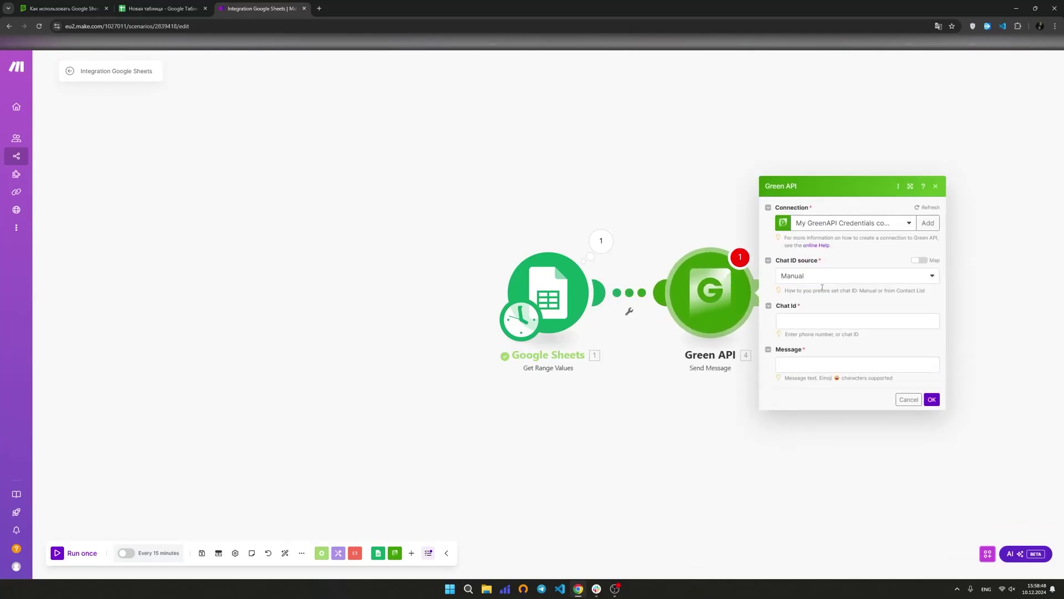
- Map column A to Chat Id and column B to Message, save, and run once
click(864, 322)
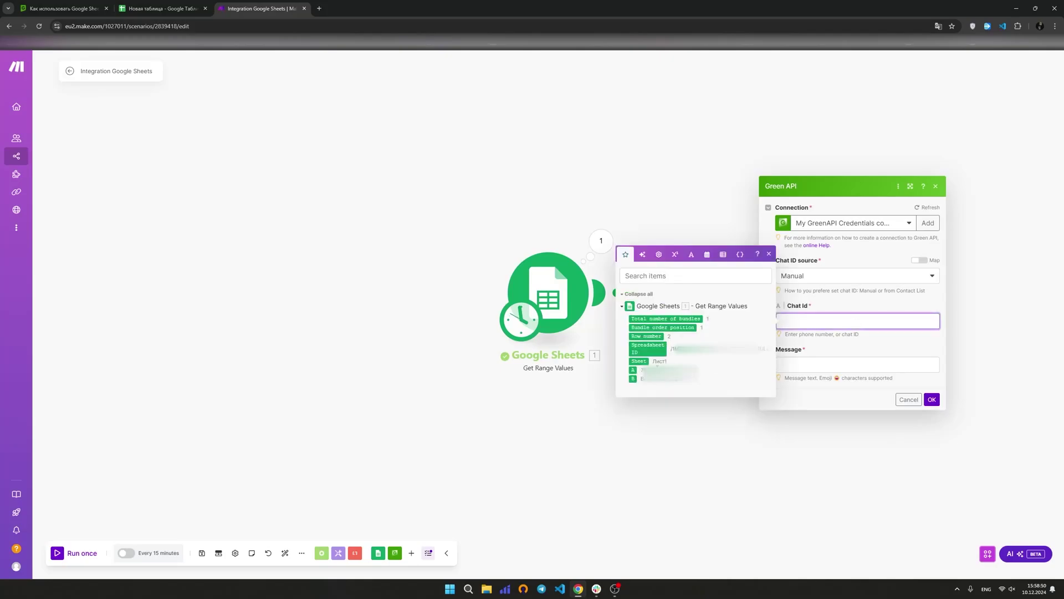
click(633, 371)
click(813, 365)
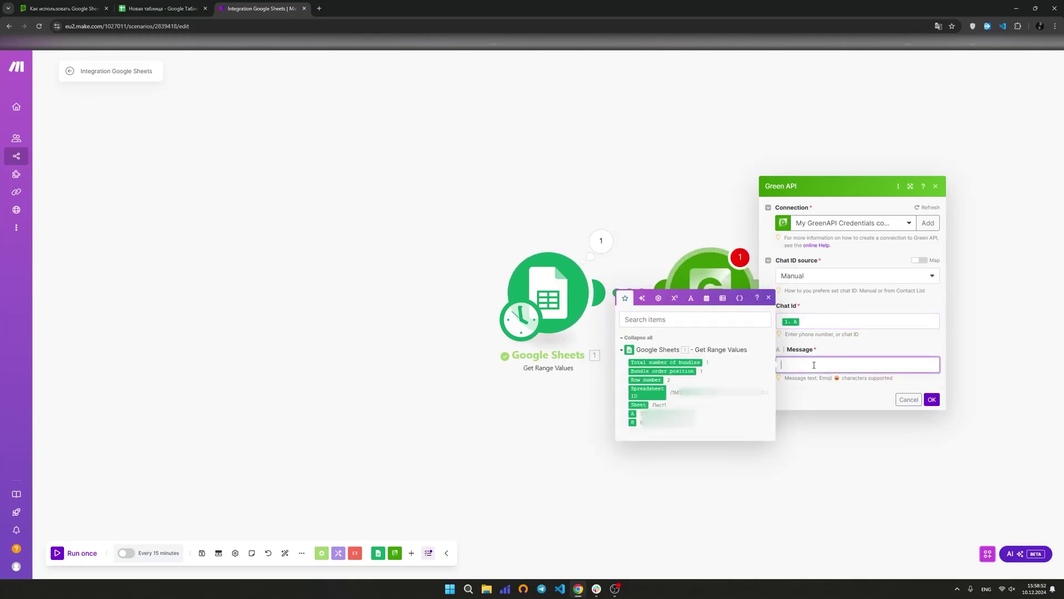
click(632, 422)
click(769, 299)
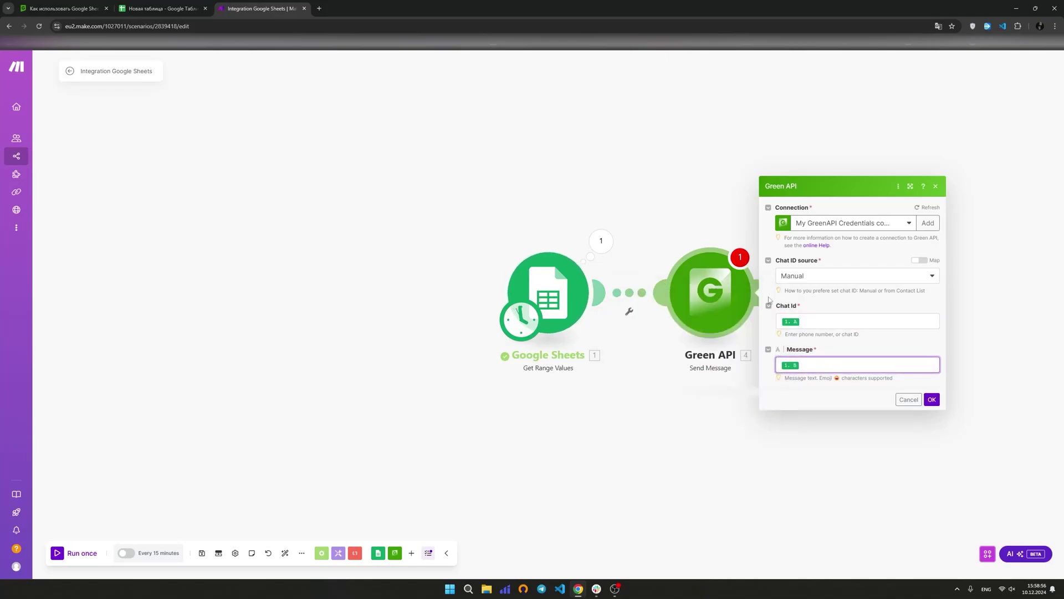
click(931, 400)
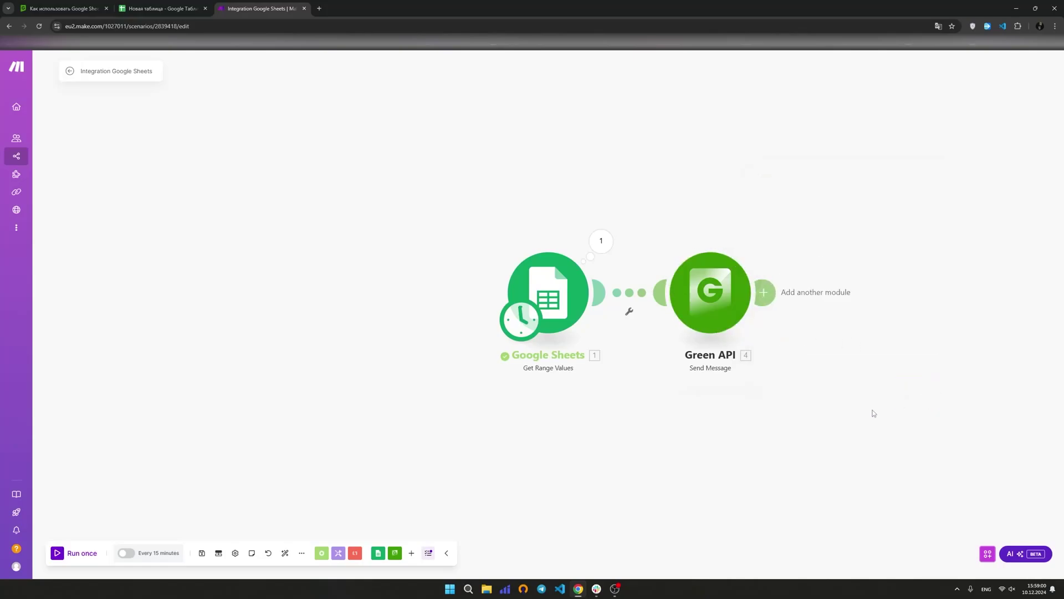
click(57, 553)
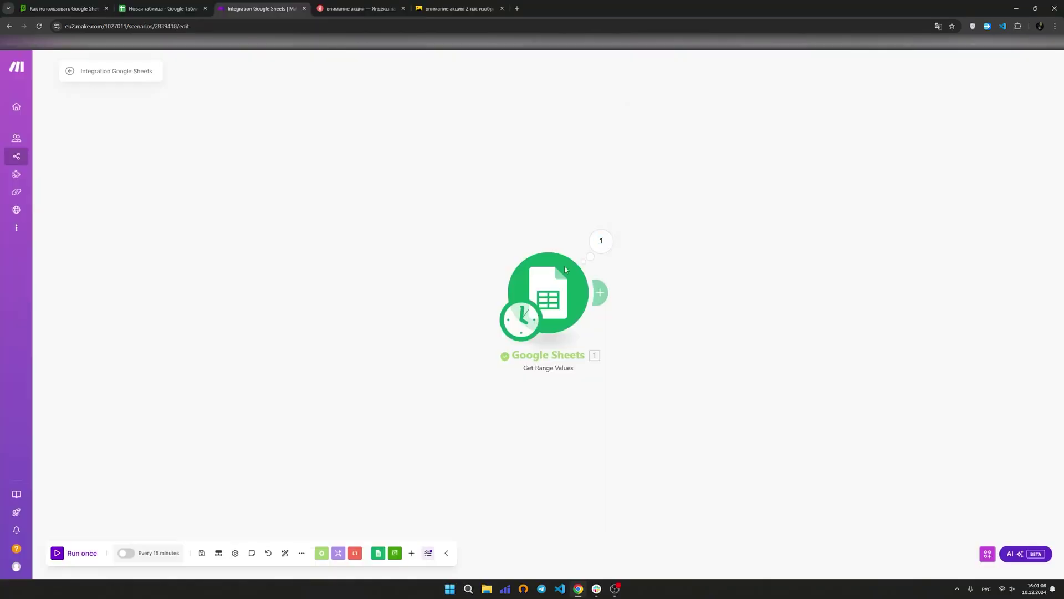
- Edit the Google Sheets module range from A2:B to A2:D and save it
click(564, 265)
click(652, 372)
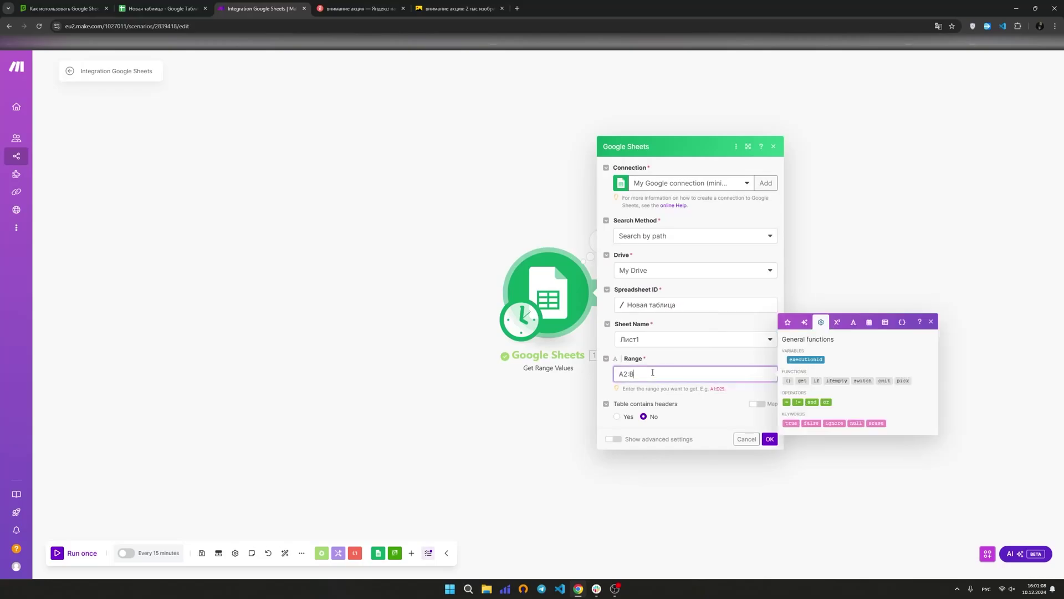
key(BackSpace)
key(alt+shift)
text(D)
click(770, 439)
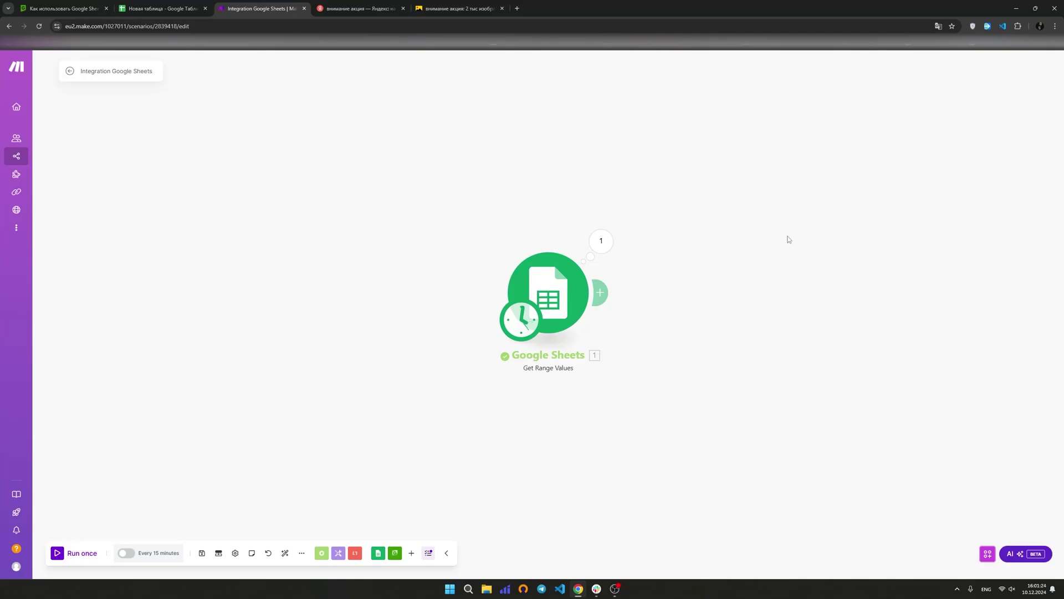
- Add a Green API Send File By Url module with column A as Chat Id
click(600, 292)
click(793, 243)
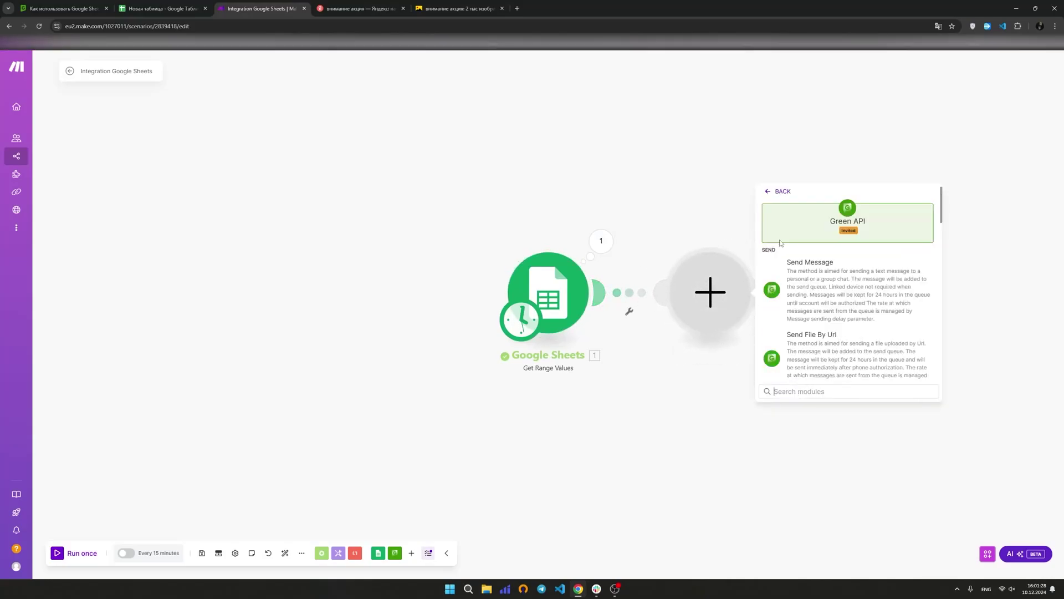
click(819, 345)
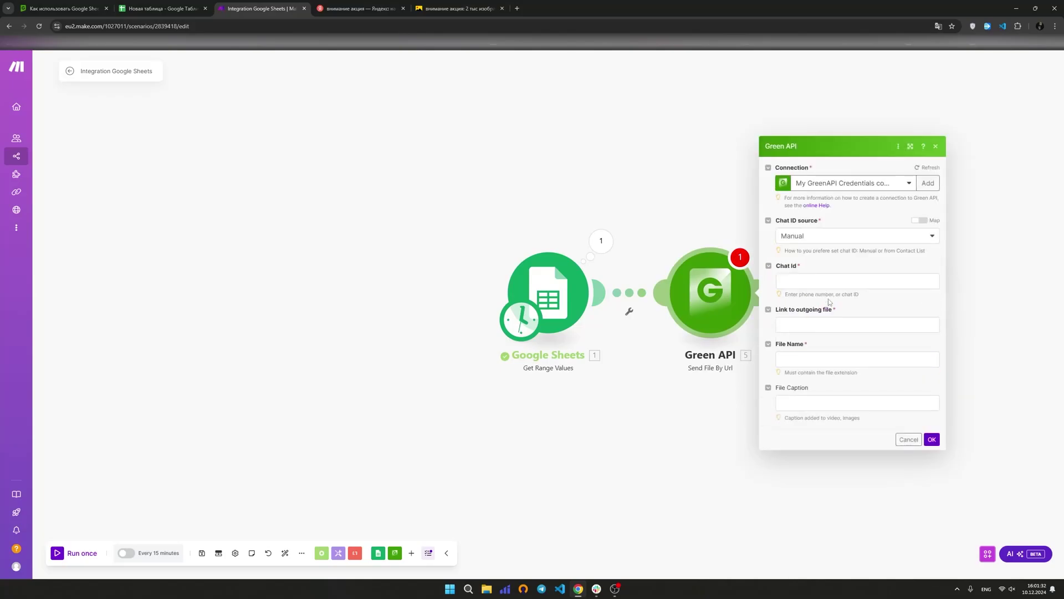
click(830, 281)
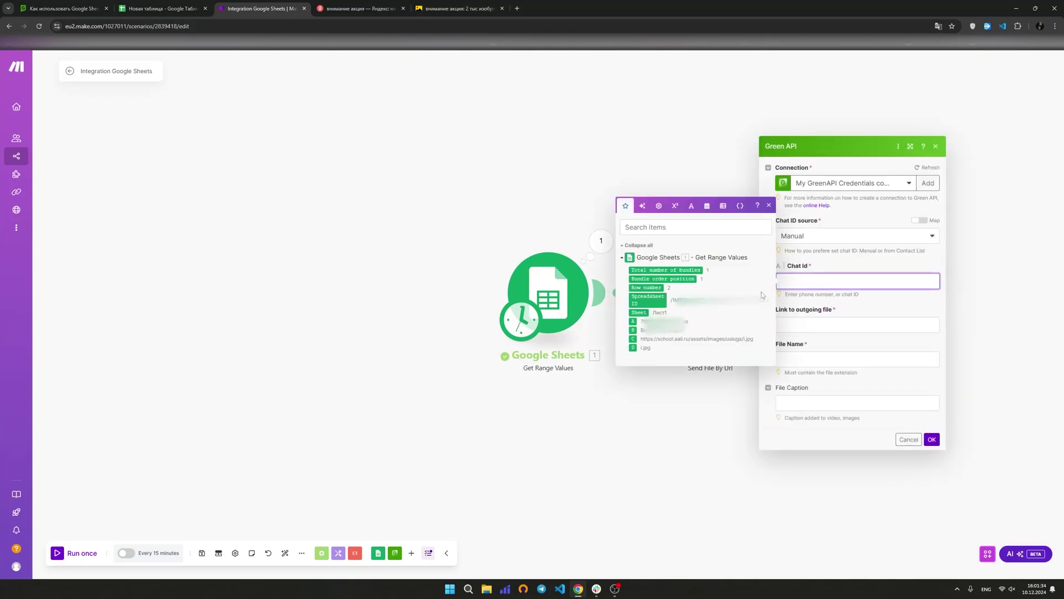
click(634, 321)
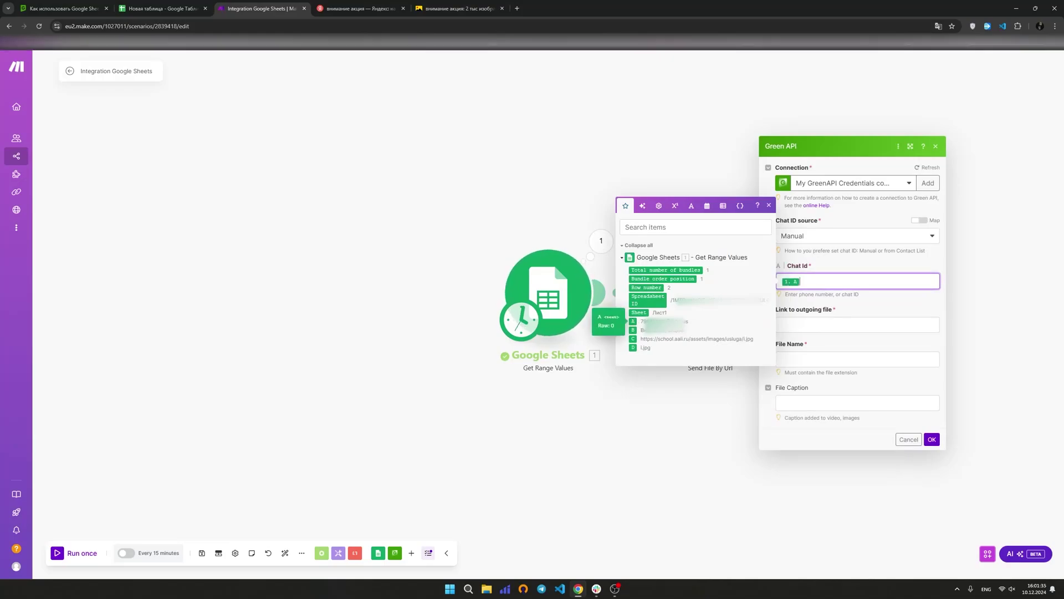
- Map column C to the file link, D to File Name, B to Caption, and save
click(809, 322)
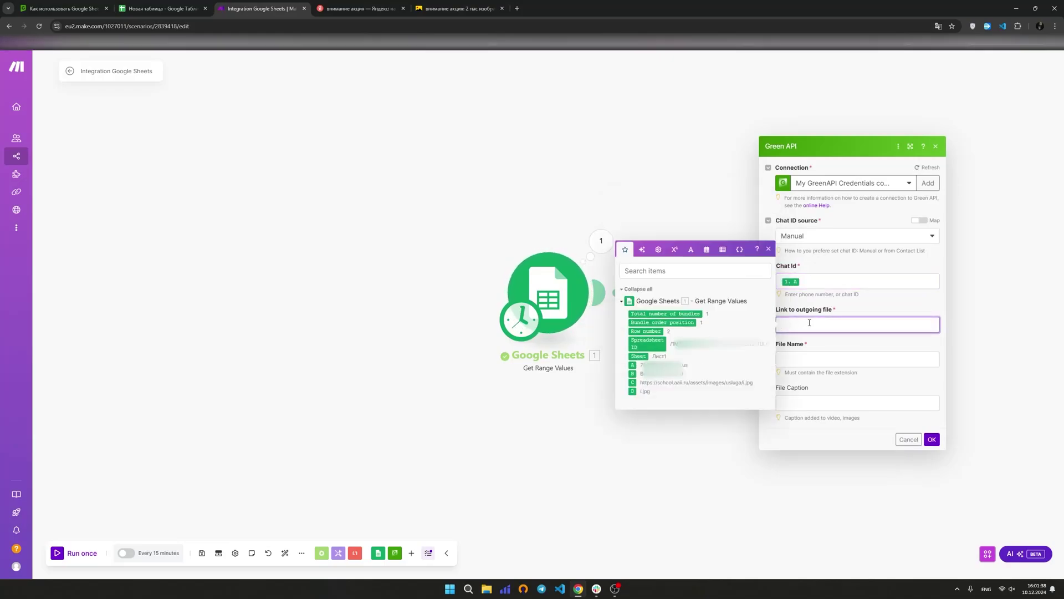
click(632, 383)
click(822, 359)
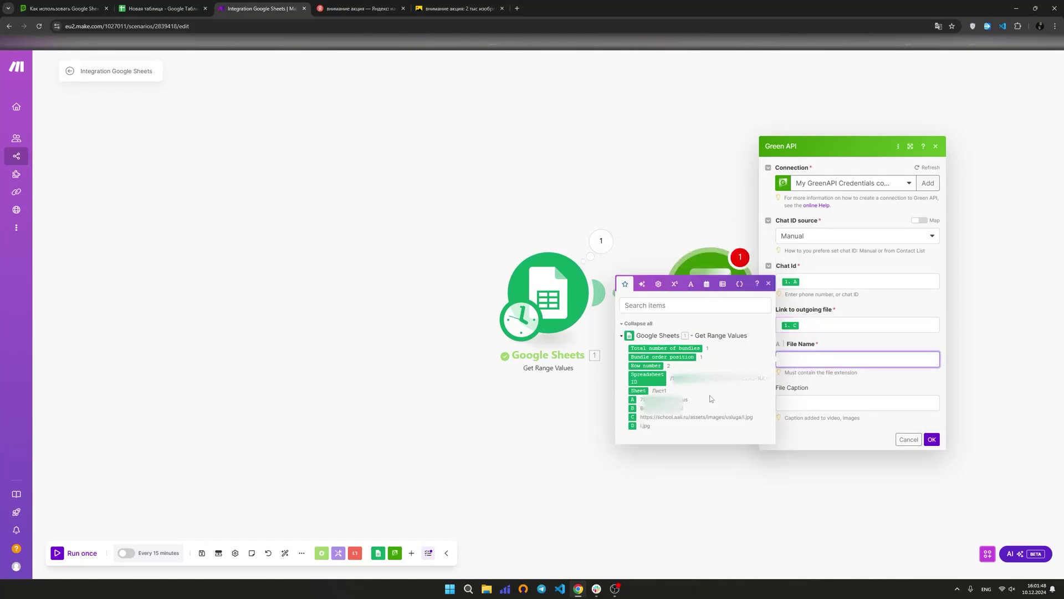
click(633, 426)
click(859, 376)
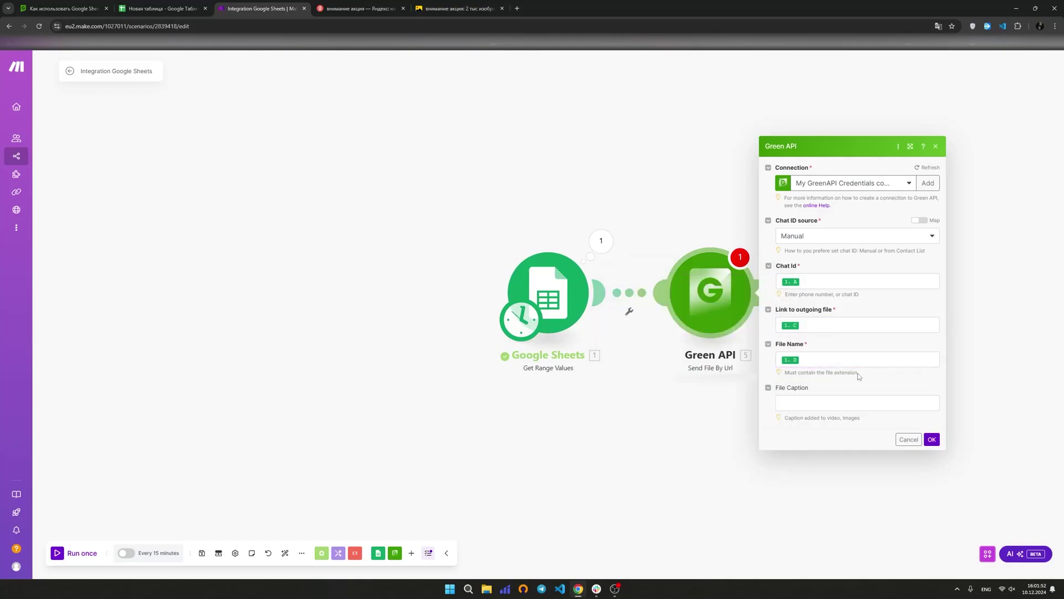
click(834, 401)
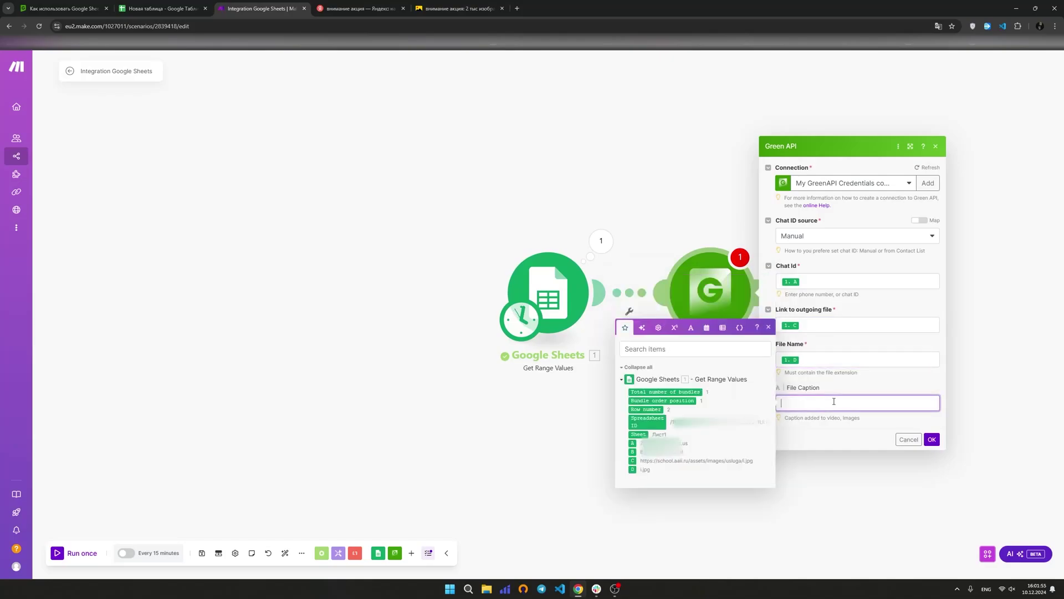
click(633, 452)
click(833, 391)
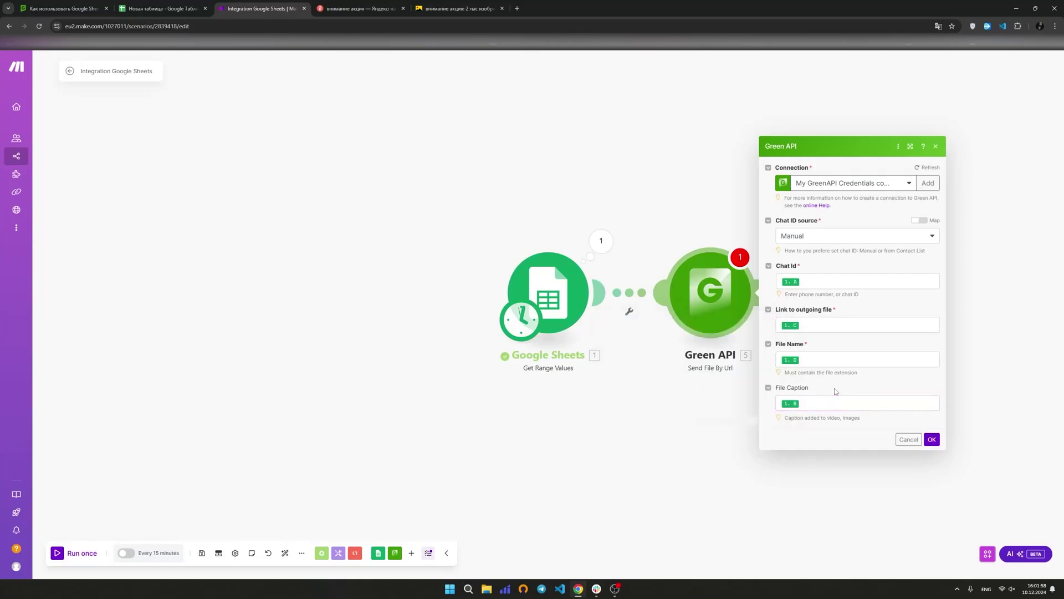
click(931, 439)
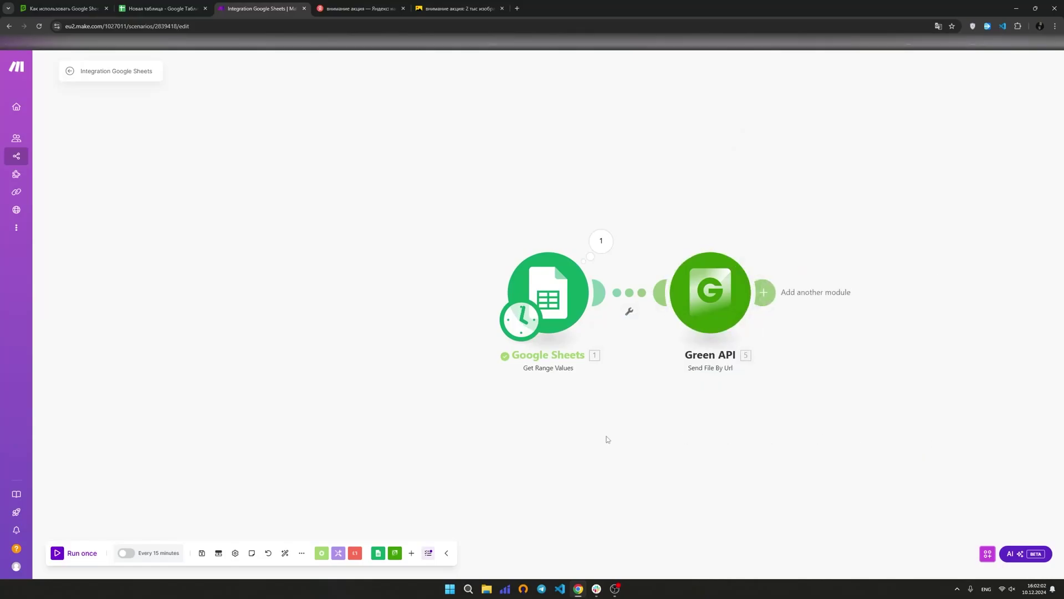
- Run the scenario once so Get Range Values and Send File By Url both succeed
click(81, 553)
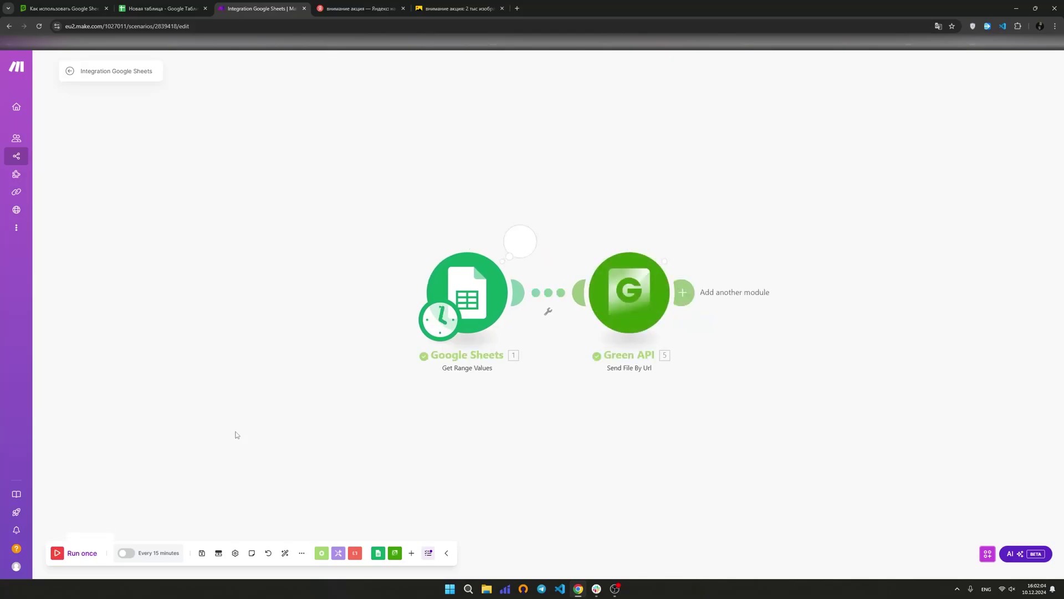